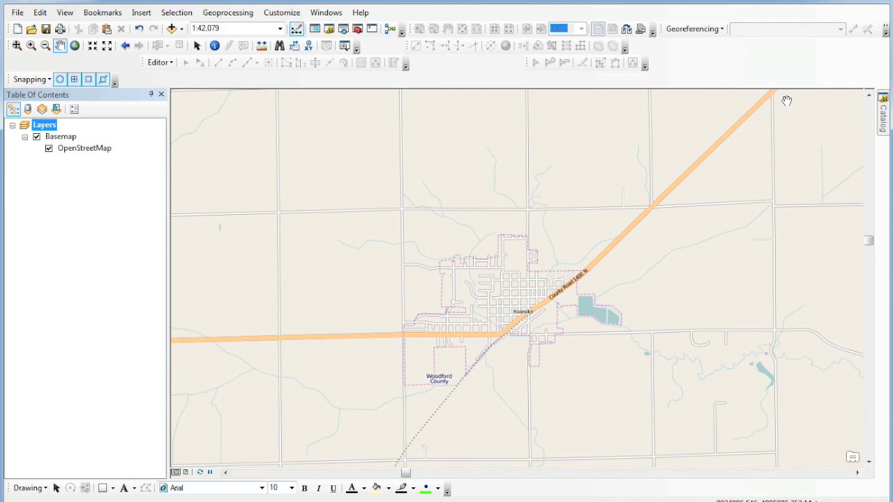
- Slide out the hidden Catalog panel and pin it open beside the map
click(882, 115)
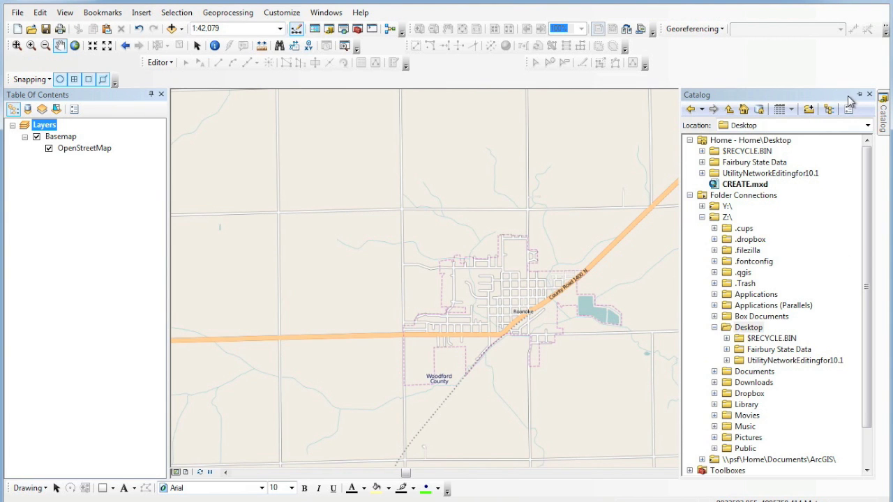
click(851, 101)
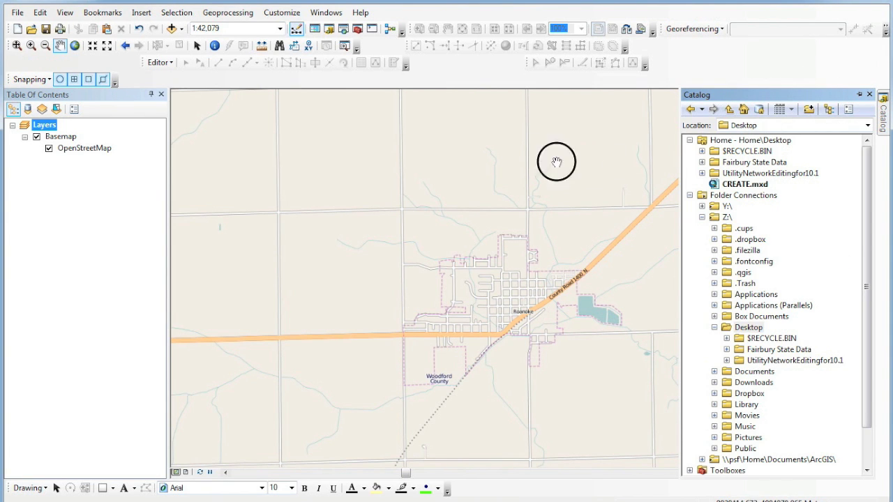
click(857, 96)
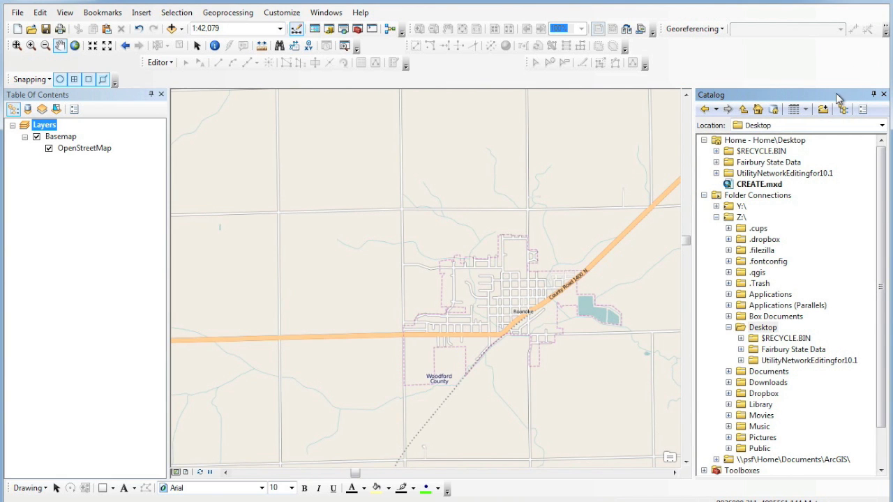
- Undock the Catalog so it floats over the map
drag(843, 98, 463, 125)
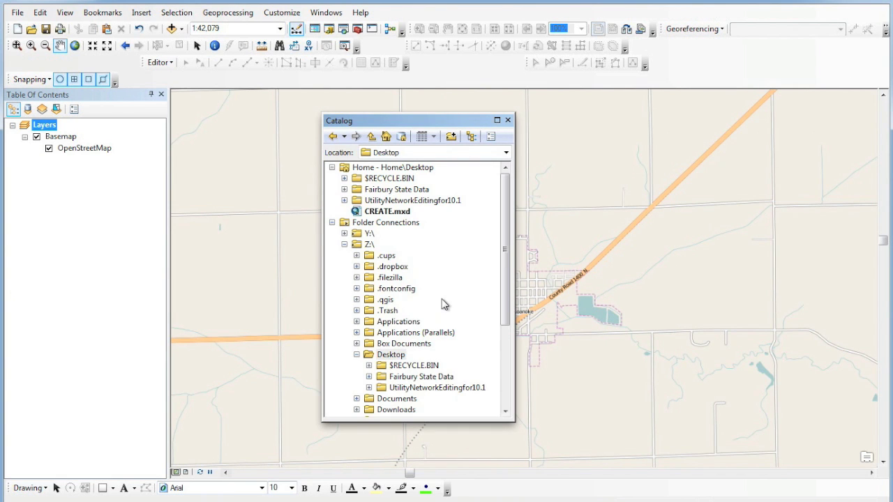
click(505, 261)
drag(506, 261, 504, 302)
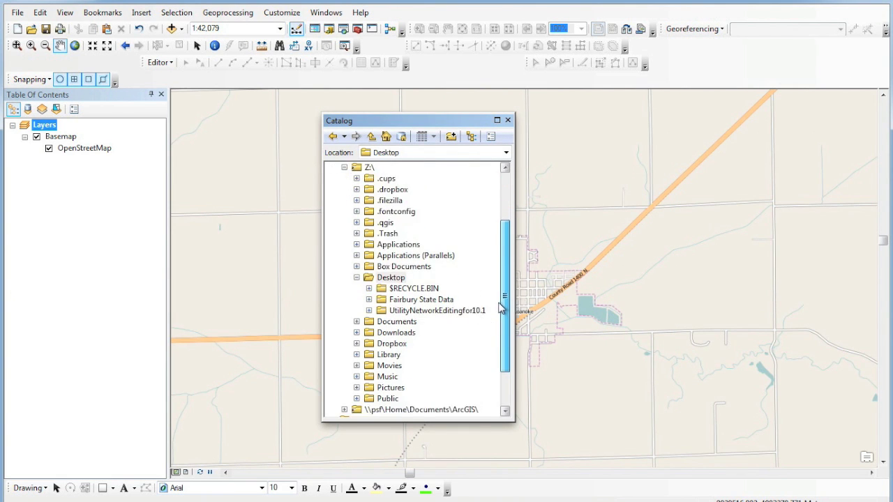
- Start a new shapefile in the Desktop folder from its New menu
right_click(388, 270)
right_click(387, 277)
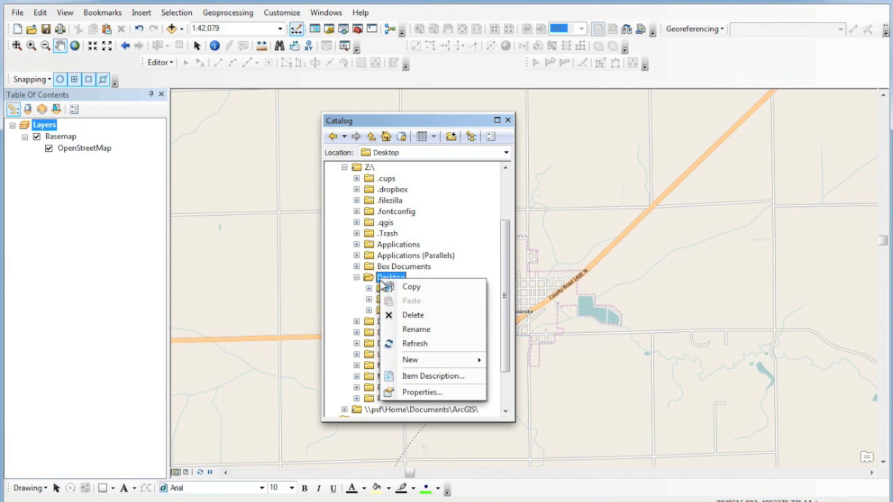
mouse_move(452, 360)
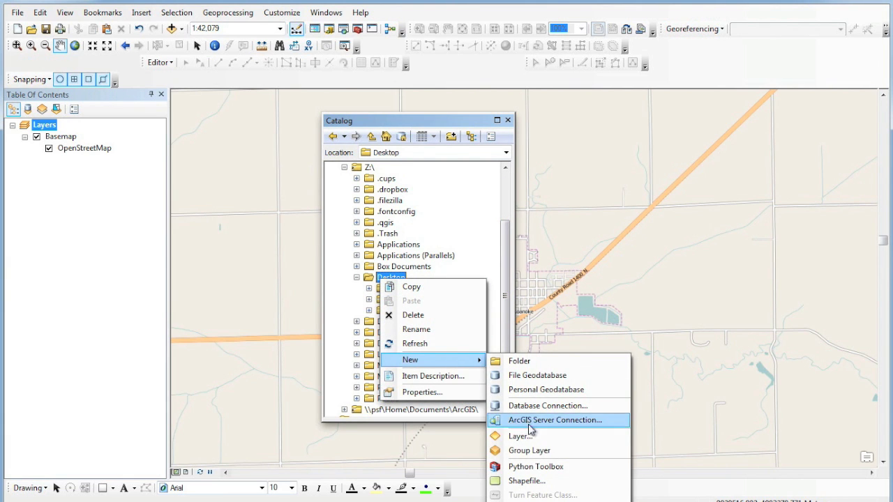
click(528, 481)
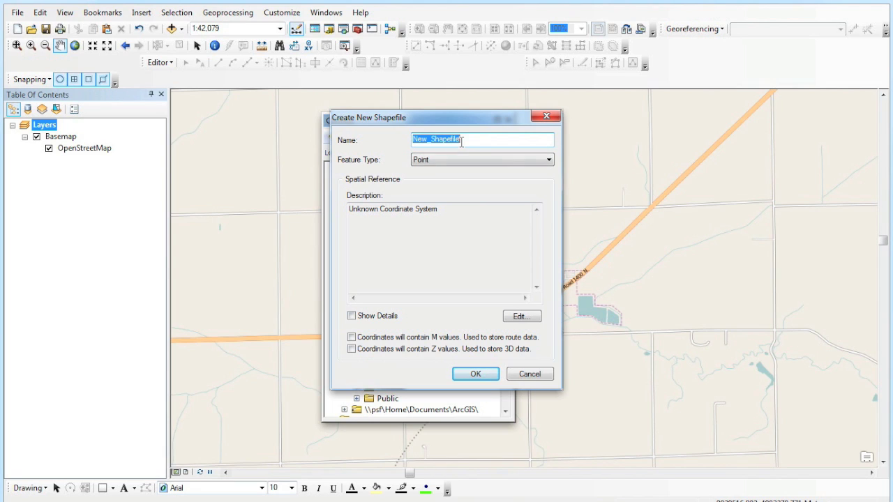
- Enter the name roanoke_points and leave the feature type as Point
text(noke_points)
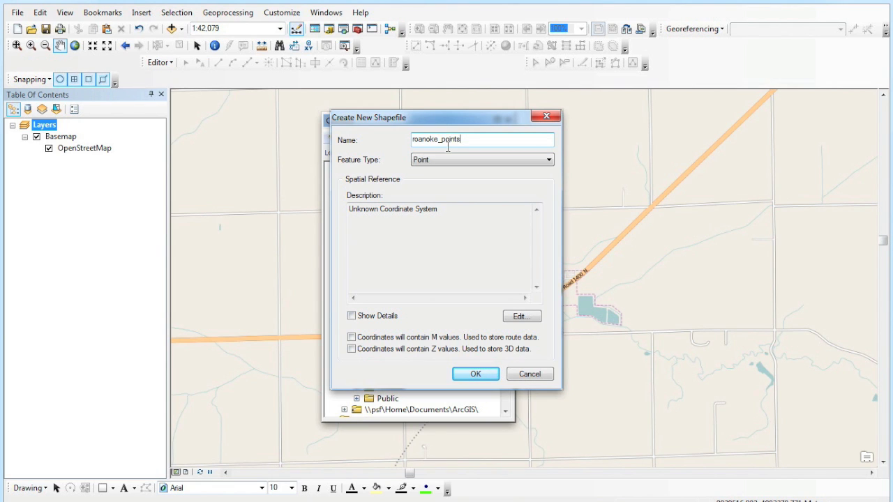
click(449, 160)
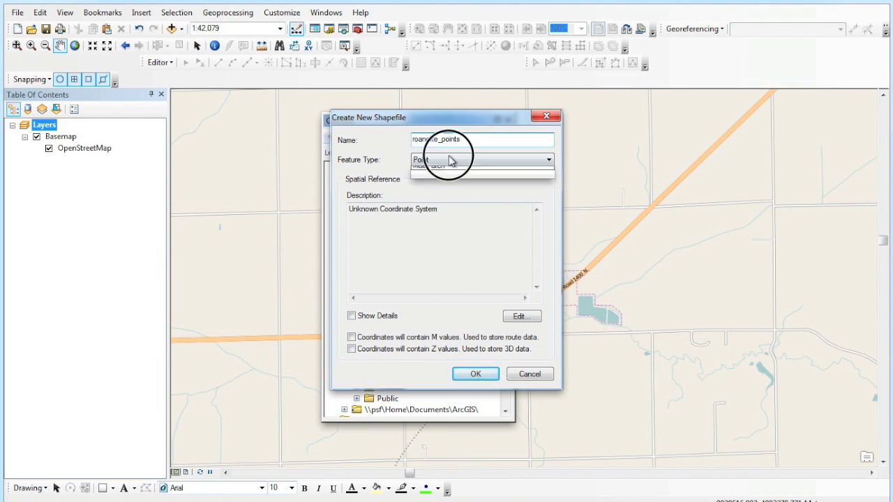
click(450, 168)
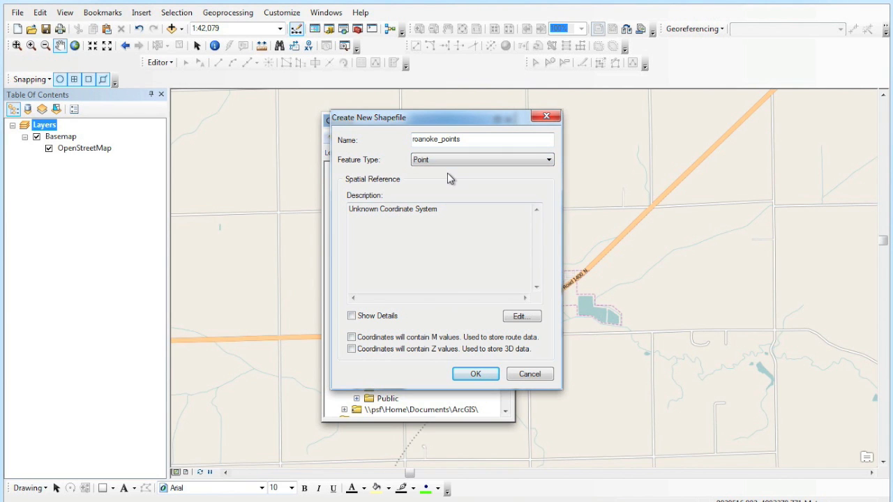
- Set the spatial reference to NAD 1983 StatePlane Illinois West FIPS 1202 (US Feet)
click(520, 317)
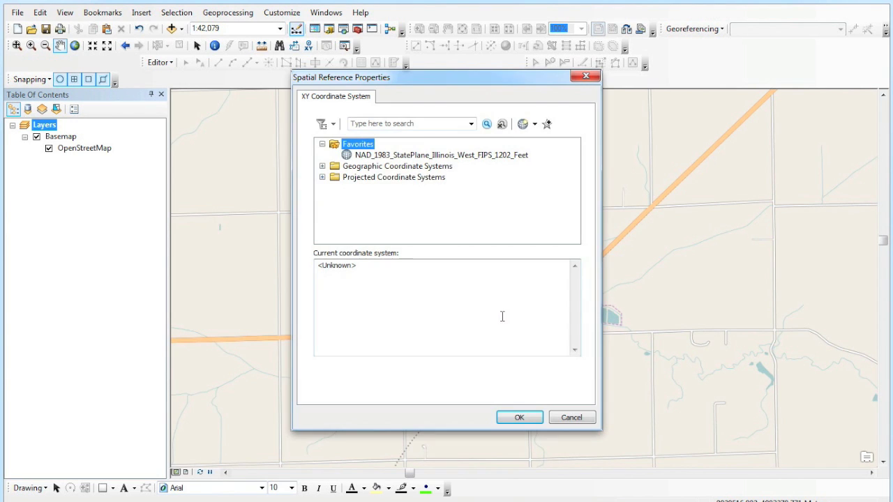
click(323, 177)
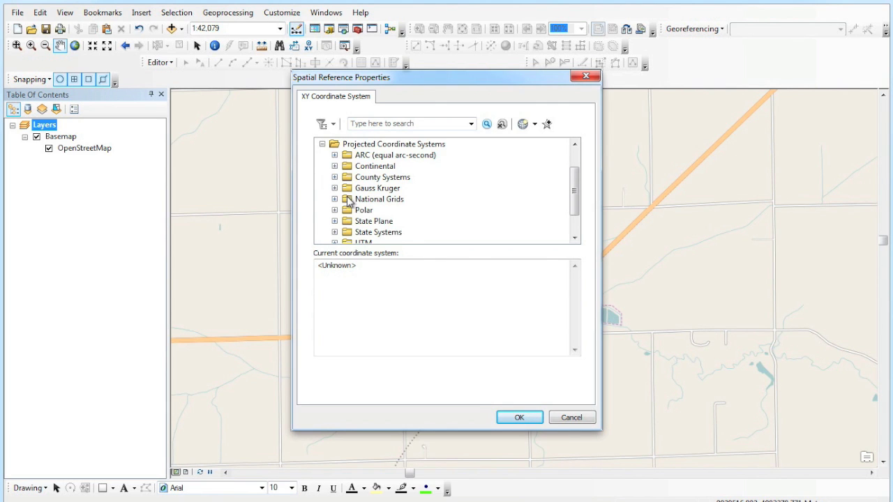
click(335, 221)
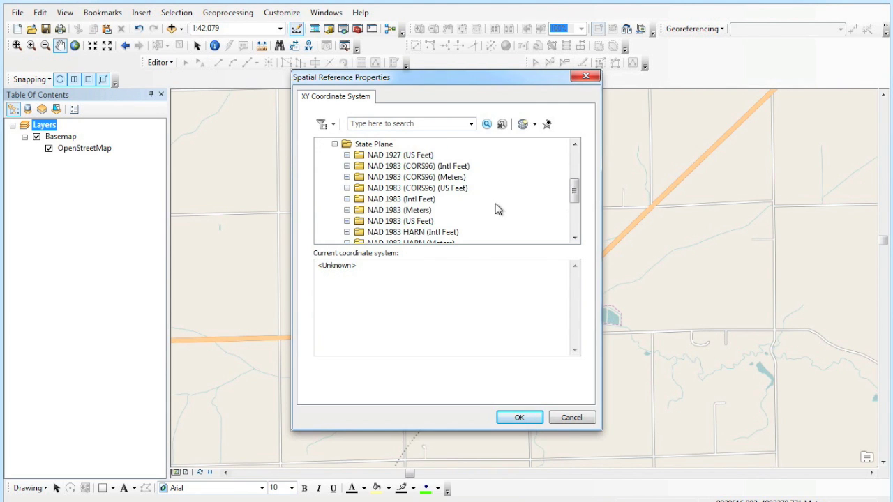
drag(574, 188, 576, 209)
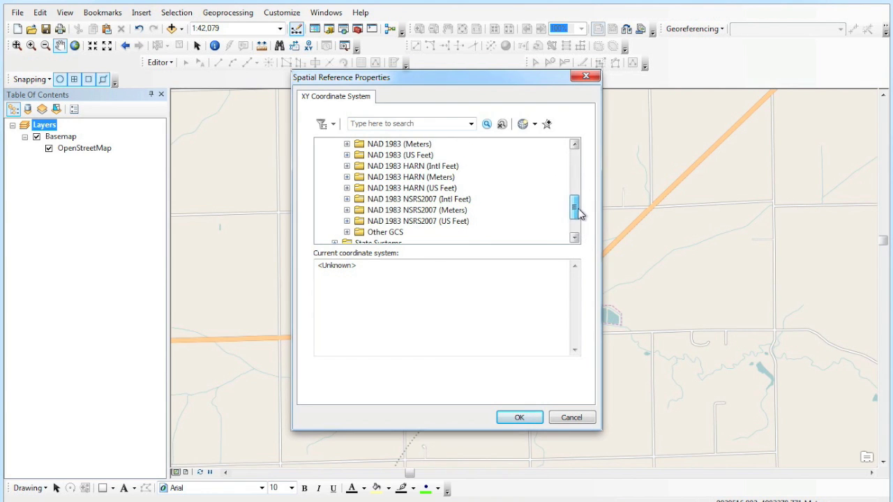
click(347, 154)
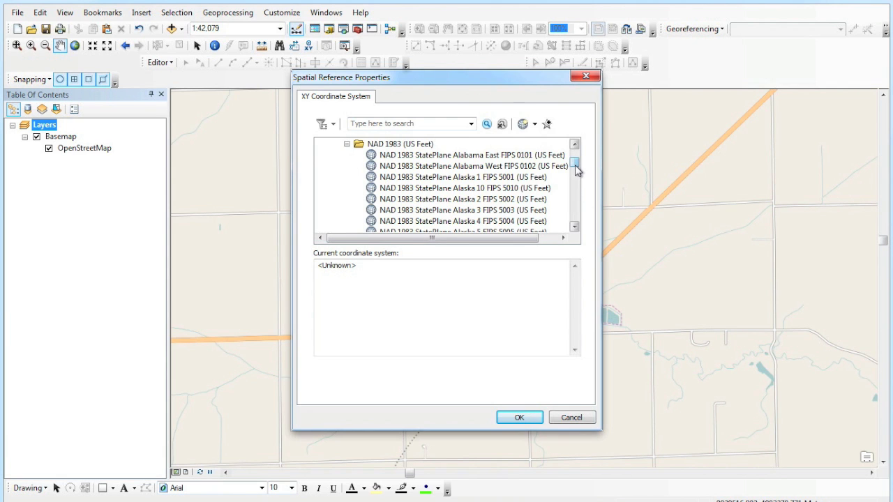
mouse_move(576, 163)
mouse_down()
mouse_move(578, 194)
mouse_move(576, 179)
mouse_up()
click(511, 168)
click(520, 417)
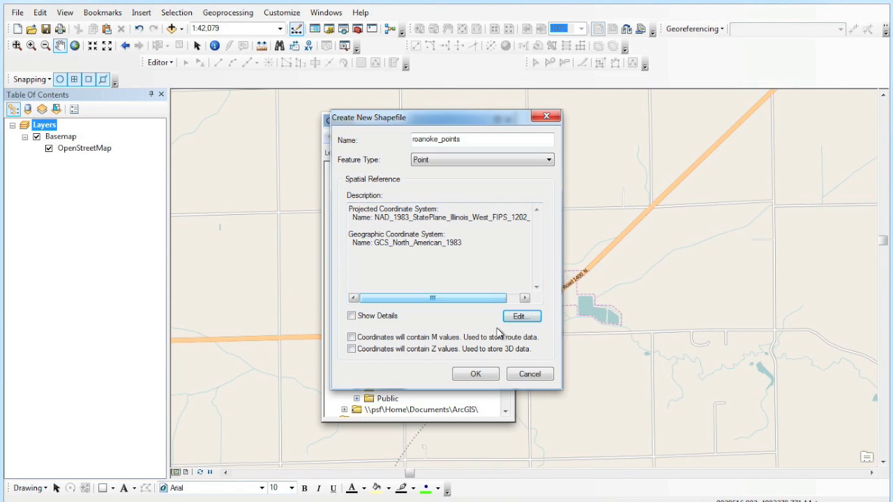
- Create roanoke_points and dismiss the Geographic Coordinate Systems Warning
click(475, 374)
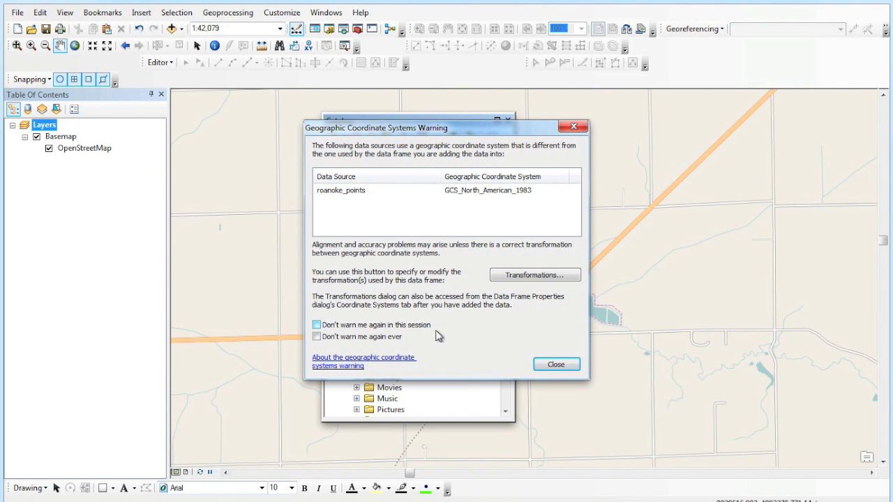
click(355, 192)
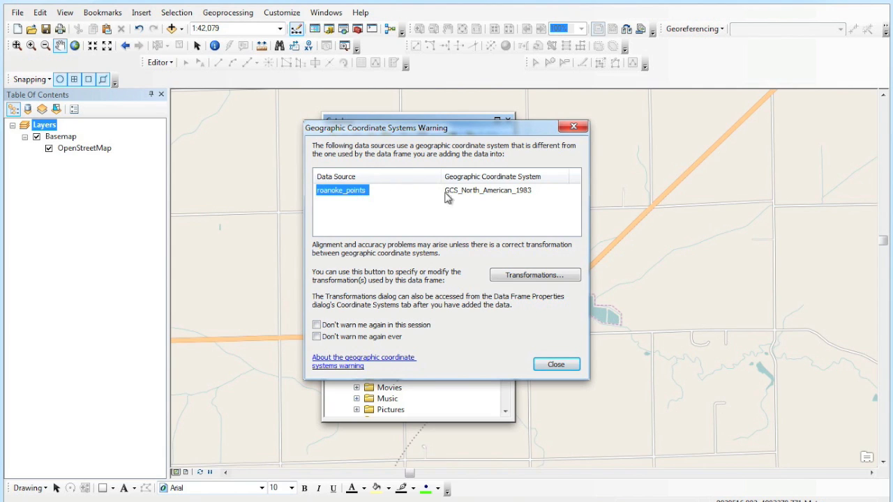
click(484, 198)
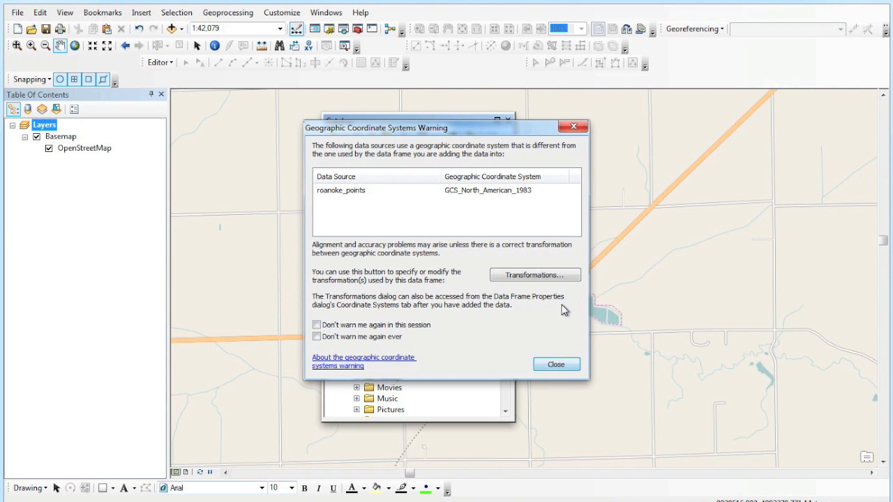
click(556, 365)
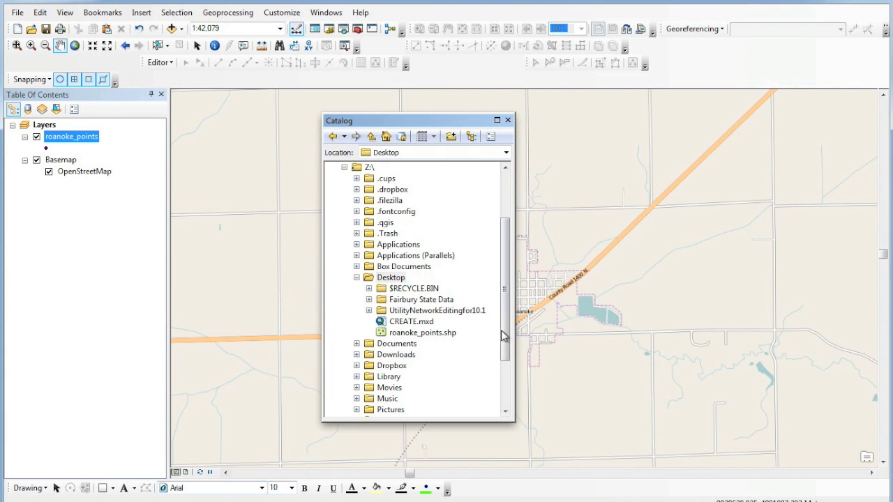
right_click(93, 144)
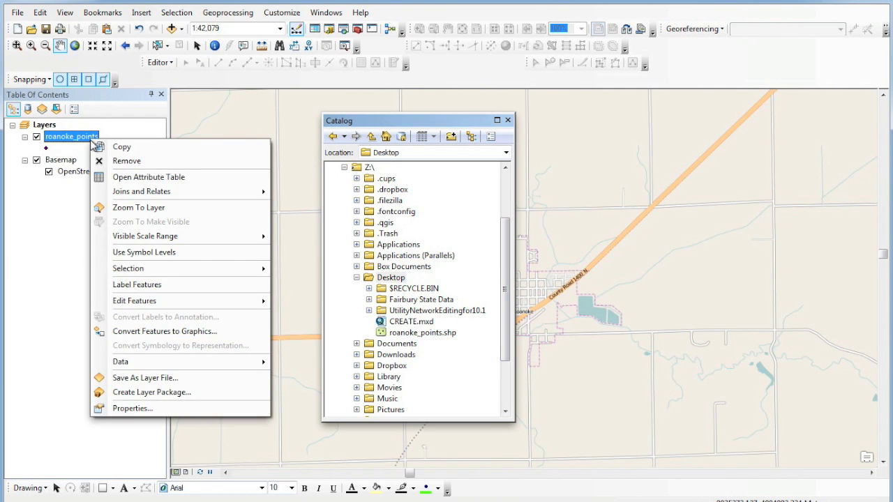
click(105, 174)
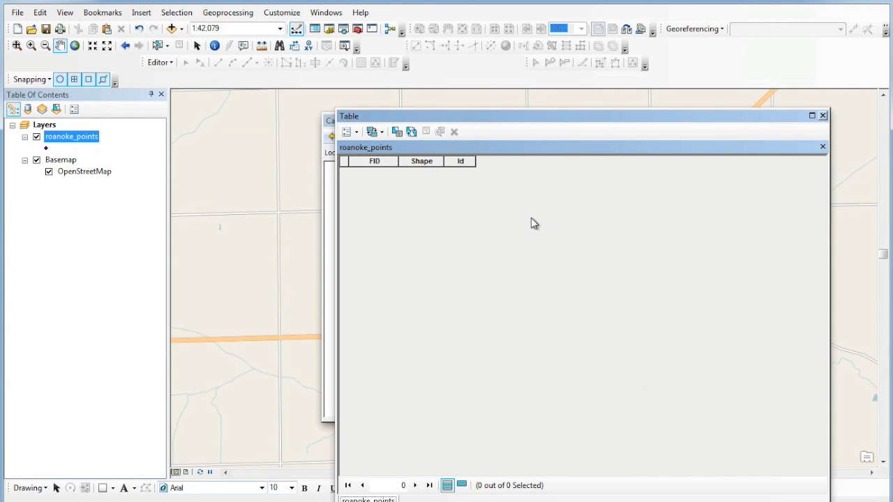
click(822, 115)
- In roanoke_points' Shapefile Properties, add the fields type and function (Text)
right_click(414, 333)
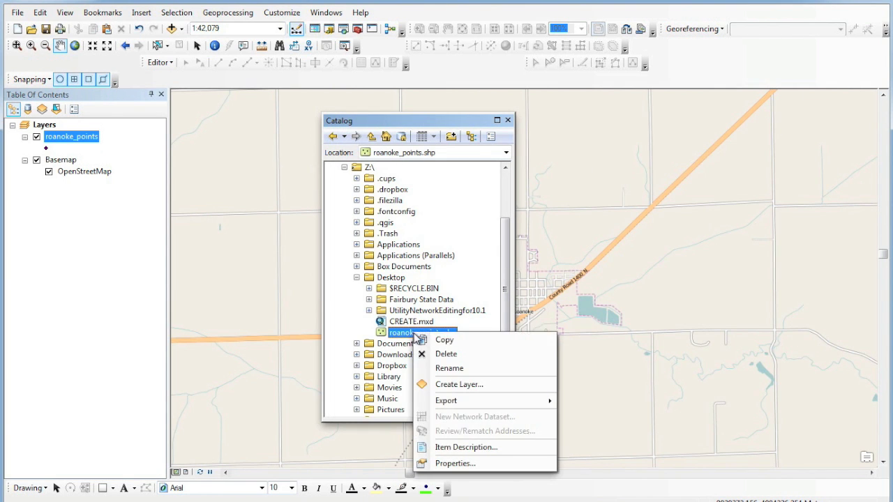
click(475, 462)
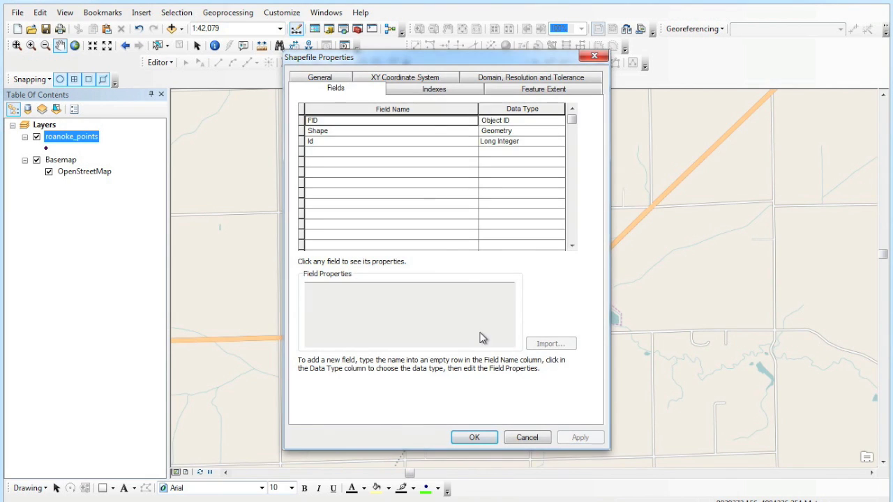
click(316, 153)
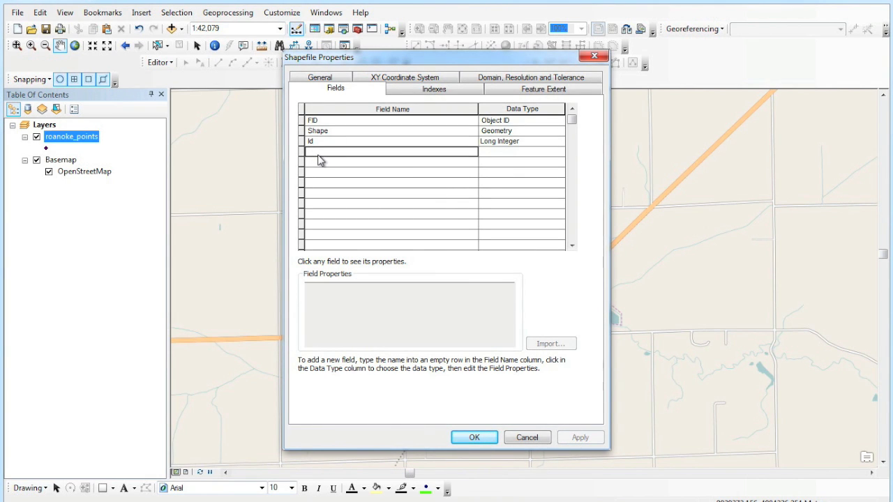
text(type)
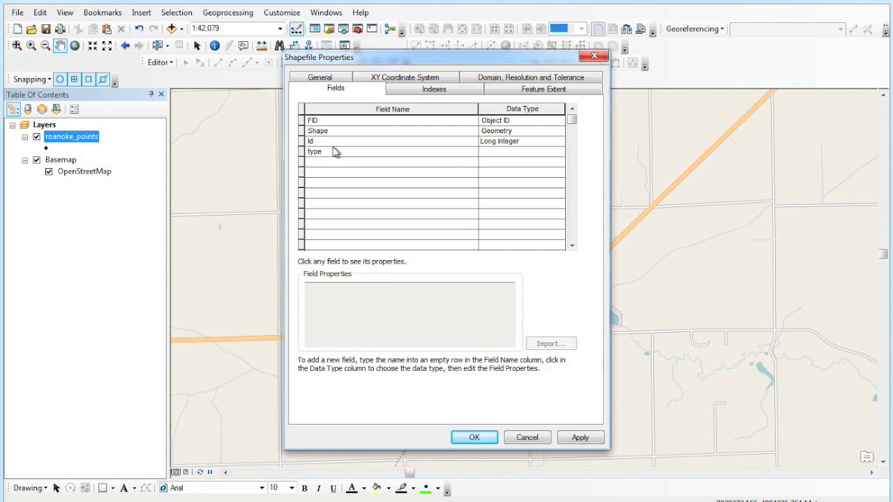
click(492, 153)
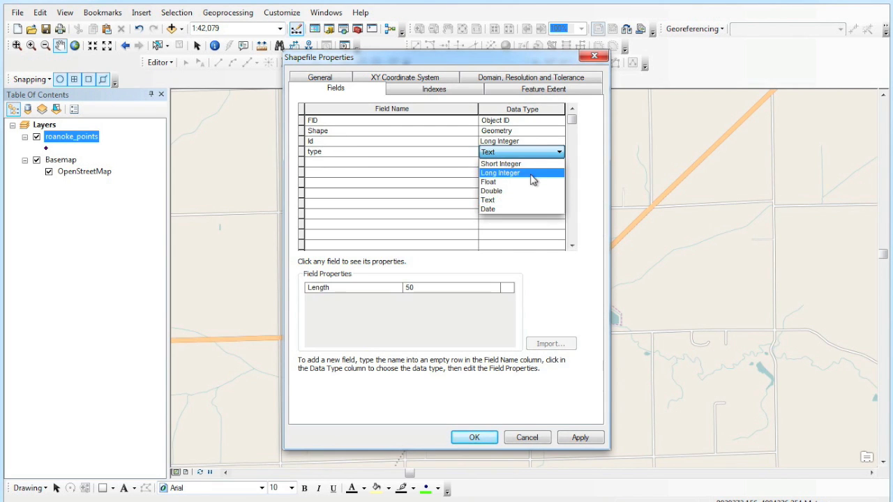
click(528, 164)
click(333, 166)
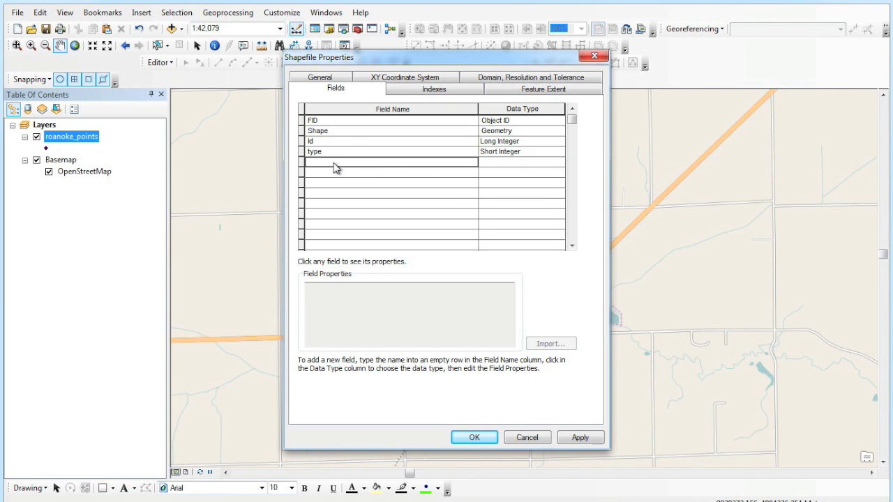
text(function)
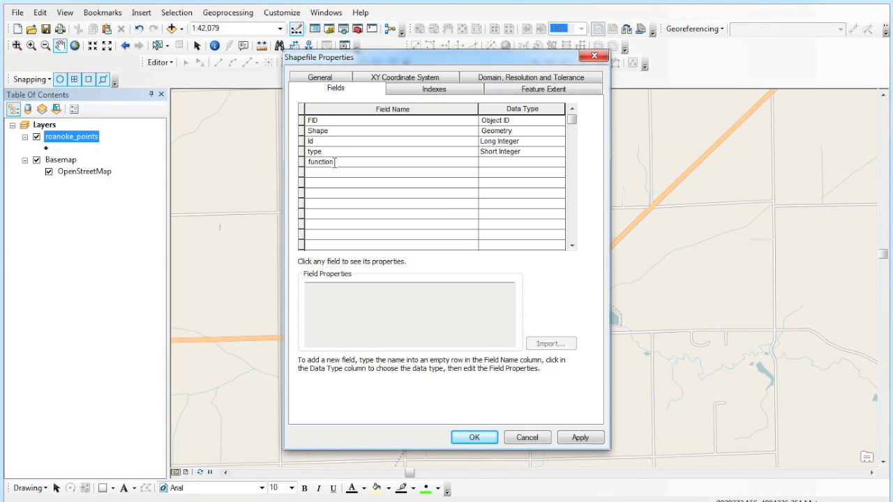
click(505, 162)
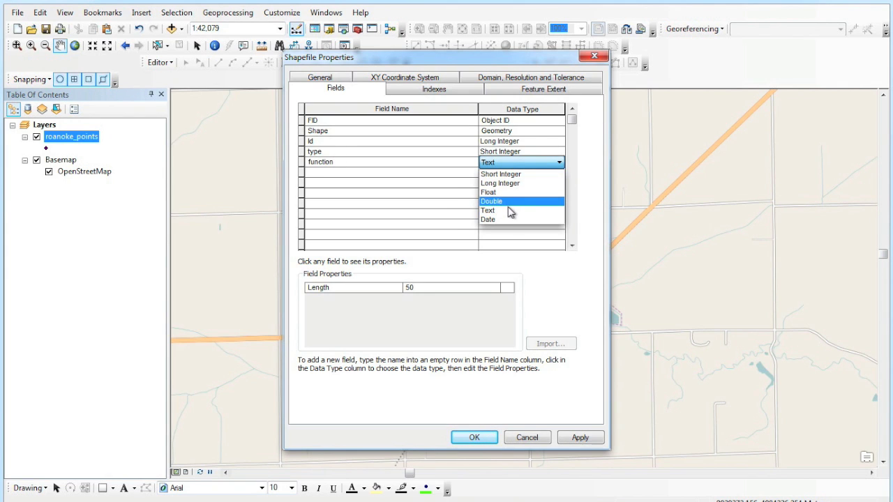
click(510, 211)
- Add a quality field as Short Integer, then apply and close the properties
click(330, 175)
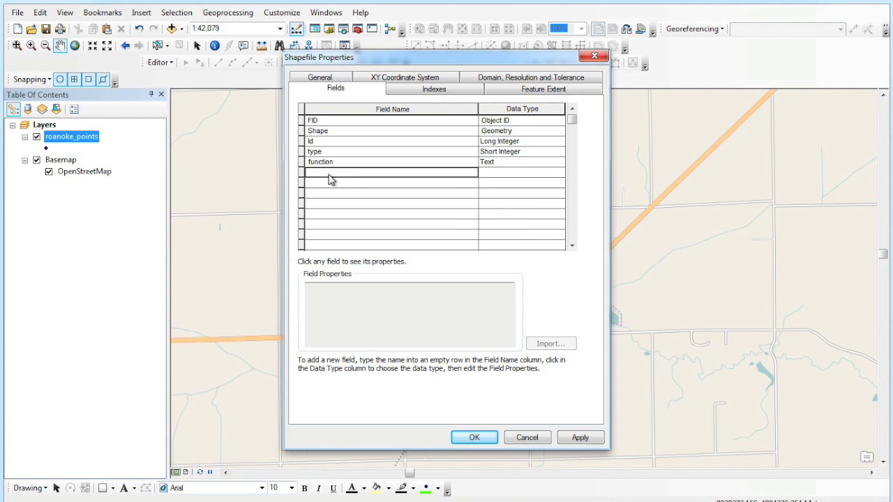
text(quality)
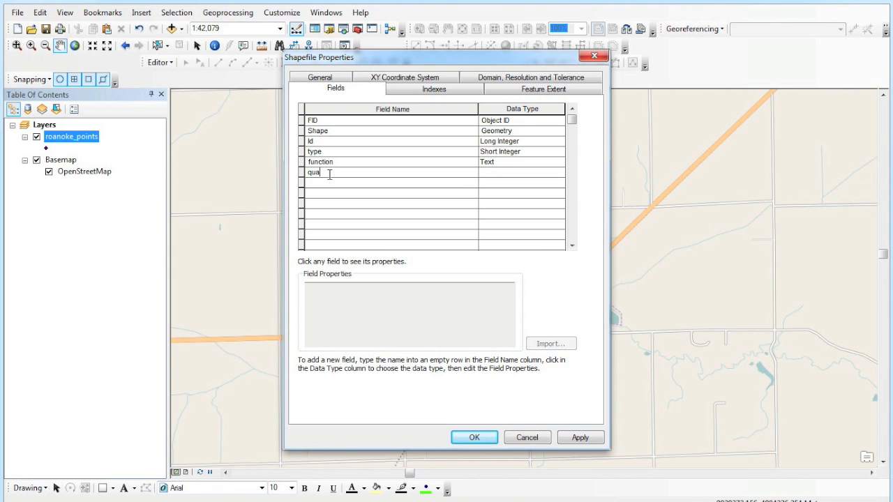
click(495, 175)
click(511, 185)
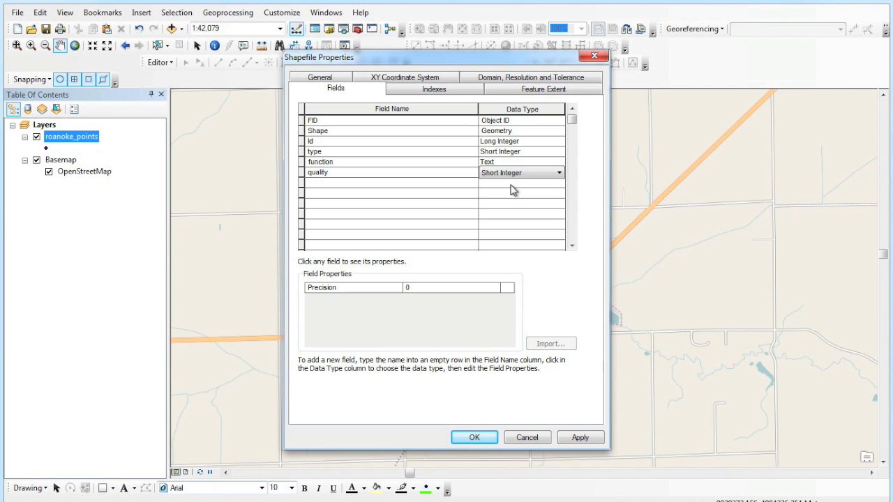
click(578, 438)
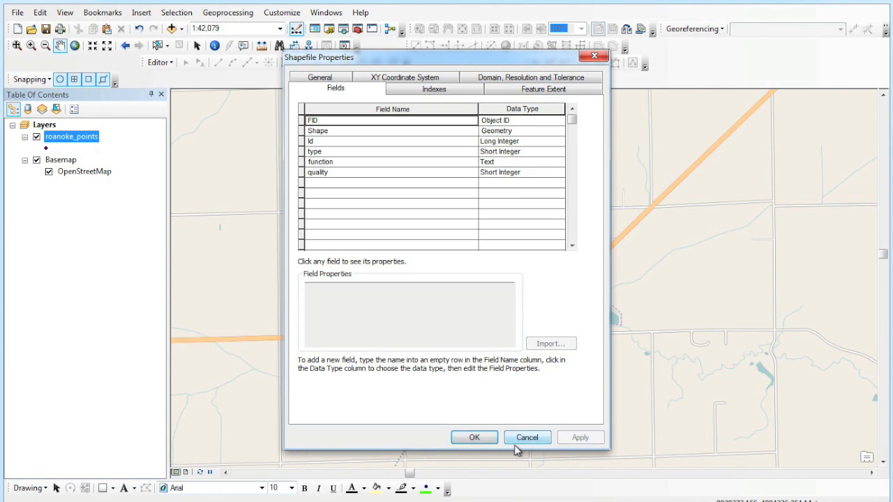
click(474, 438)
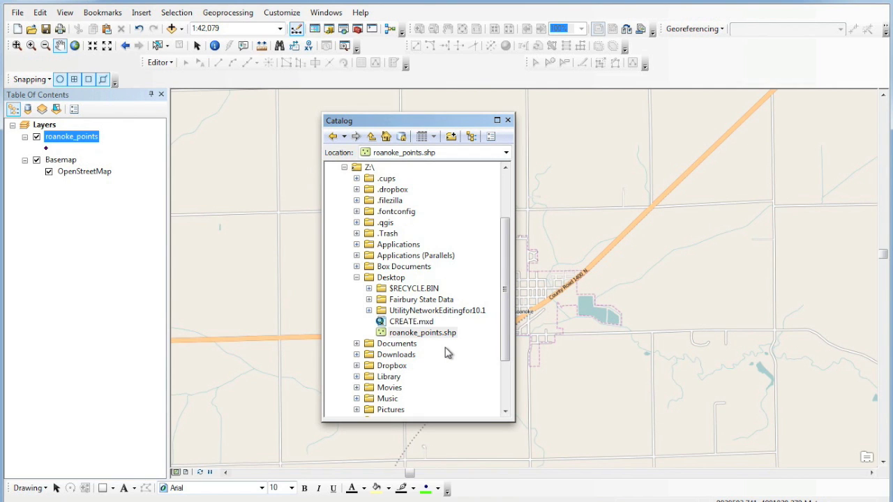
- Close and reopen the Catalog, then bring up the Desktop folder's context menu
click(507, 121)
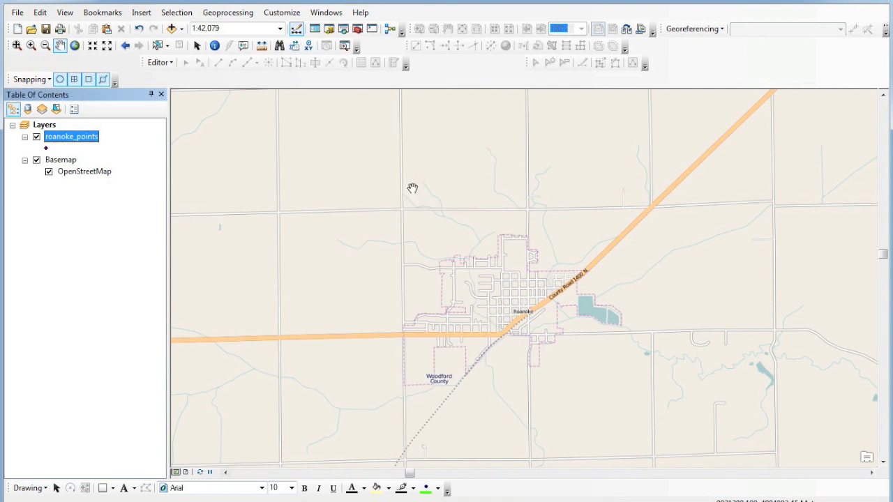
click(329, 28)
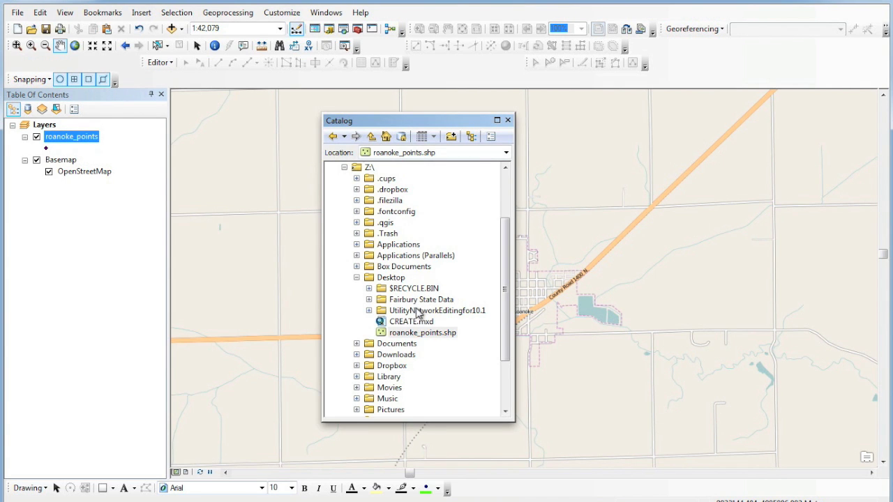
right_click(397, 278)
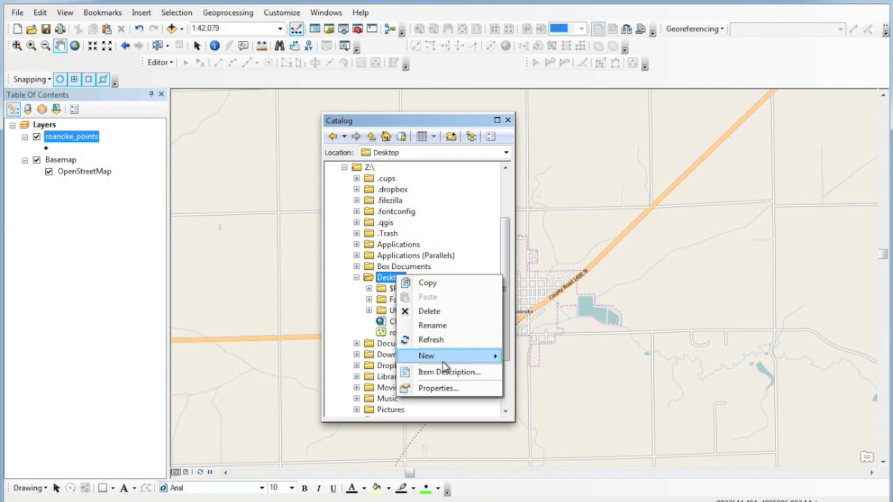
- Start a new Polyline shapefile on the Desktop named Roanoke_polyline
mouse_move(445, 367)
click(558, 481)
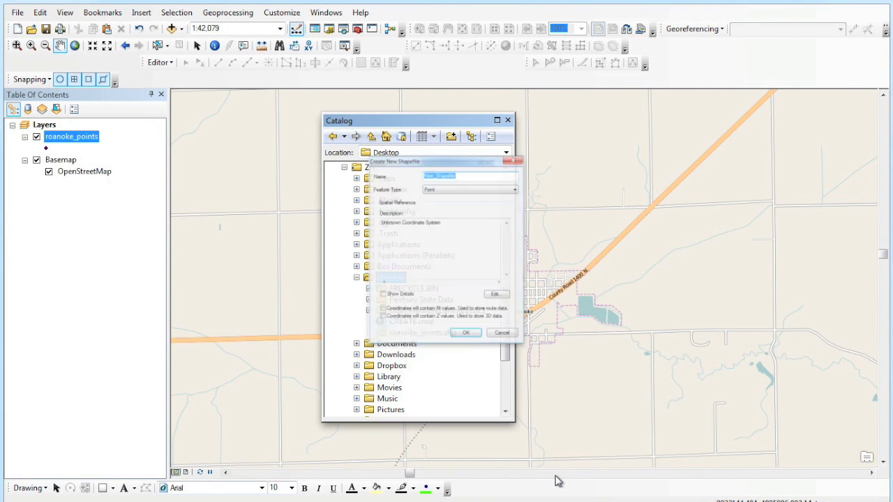
click(500, 160)
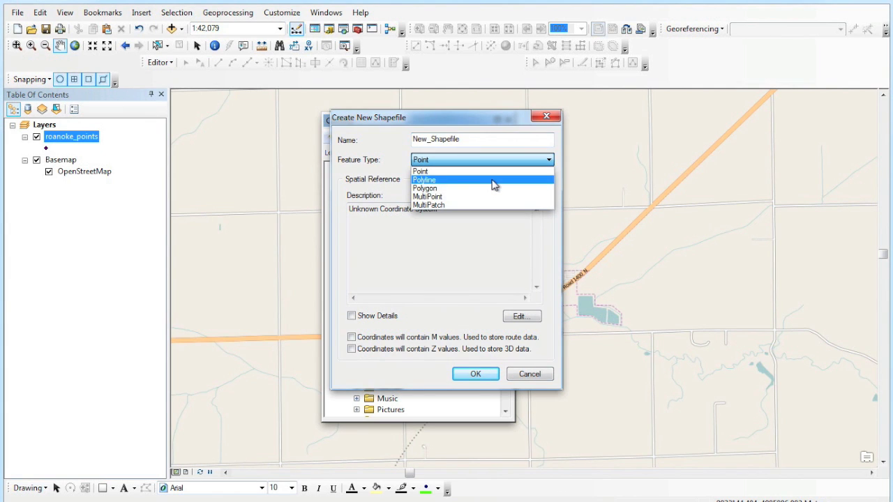
click(493, 180)
drag(465, 140, 399, 145)
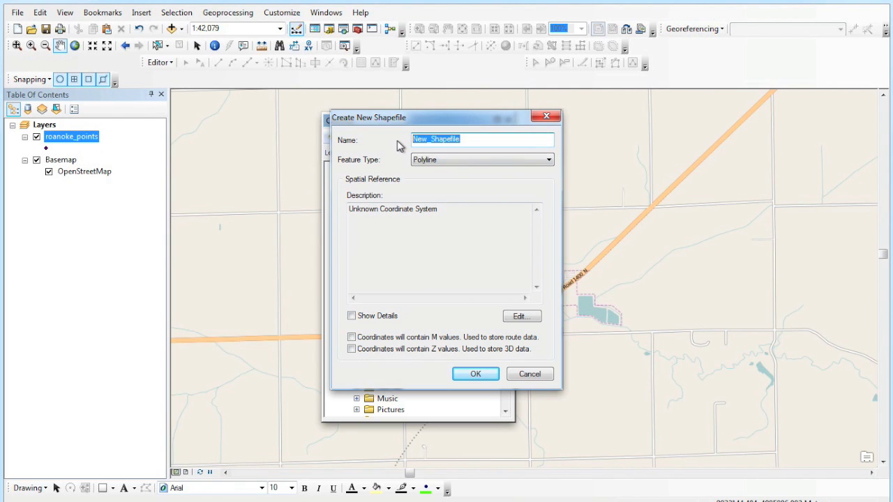
text(Roanoke_polyline)
- Give it NAD 1983 StatePlane Illinois West FIPS 1202, create it, and dismiss the warning
click(524, 318)
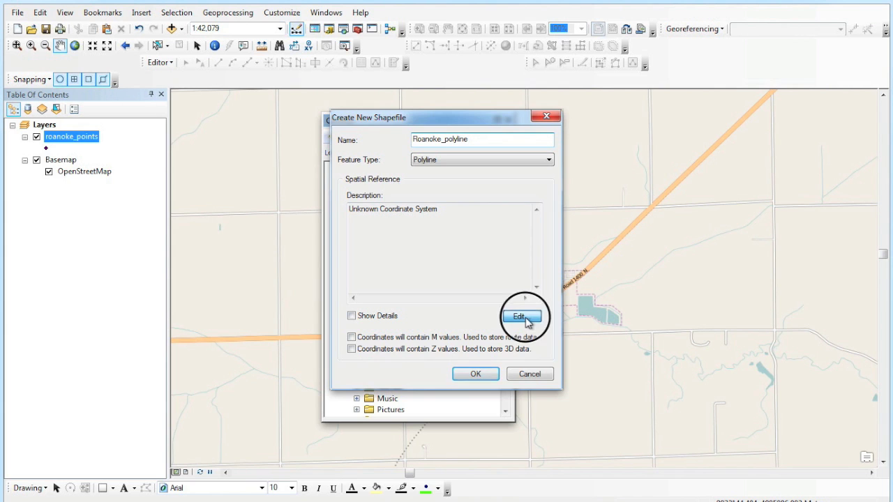
click(435, 156)
click(519, 417)
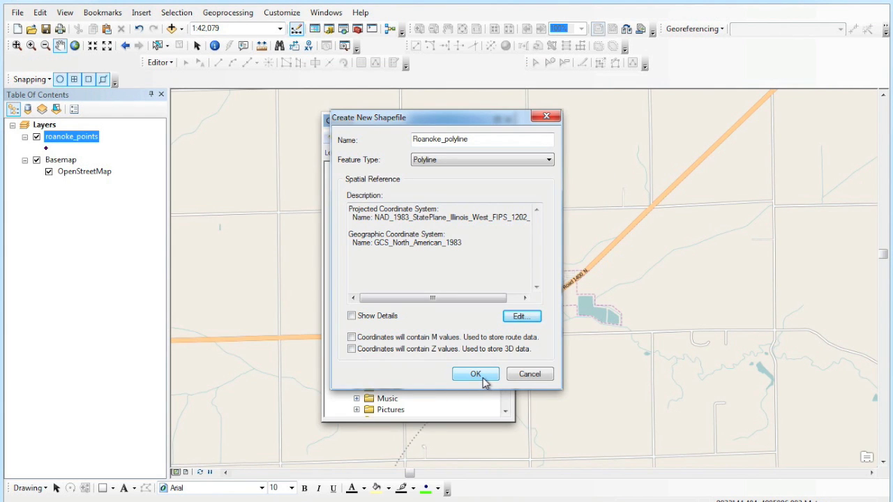
click(483, 377)
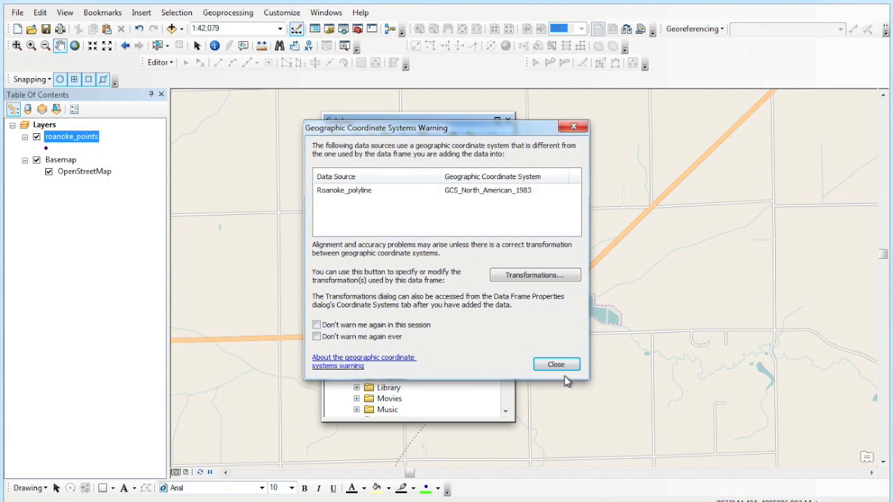
click(561, 362)
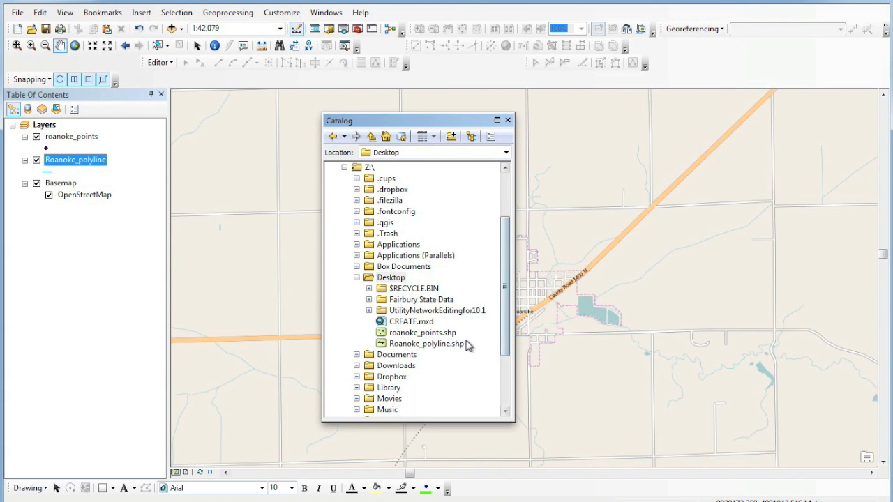
- Confirm Roanoke_polyline's attribute table holds only FID, Shape and Id, then right-click Roanoke_polyline.shp
right_click(96, 161)
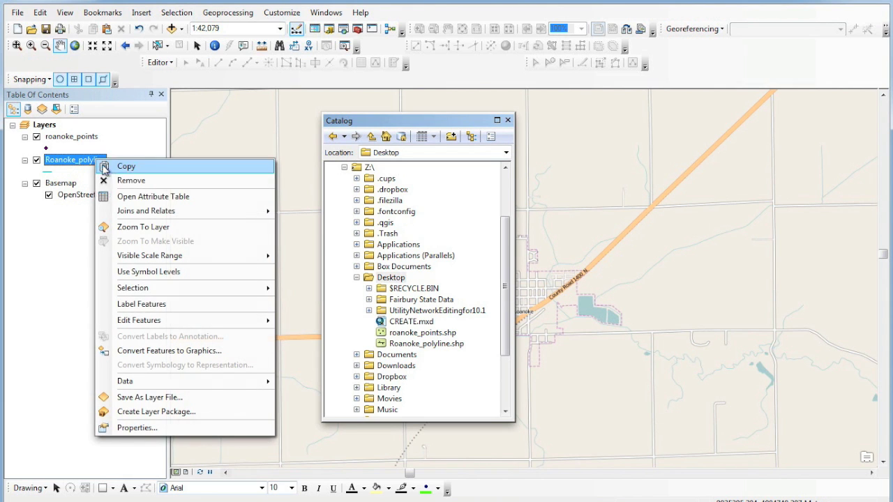
click(126, 196)
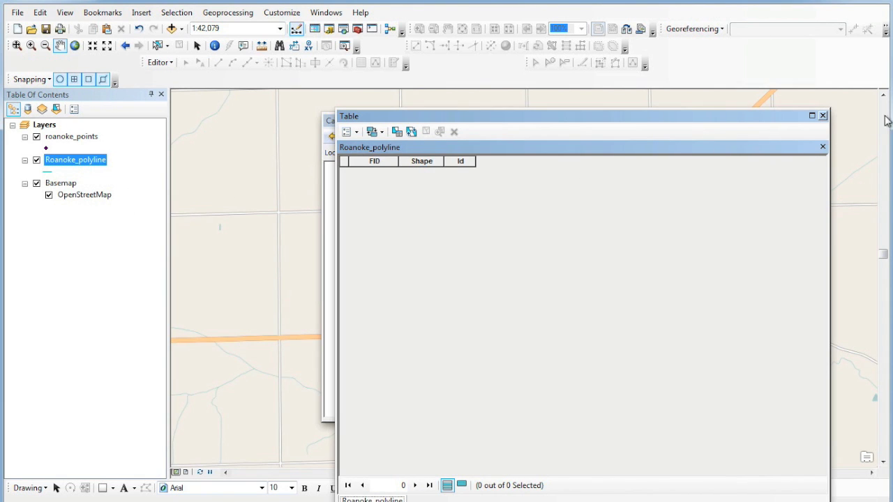
click(822, 116)
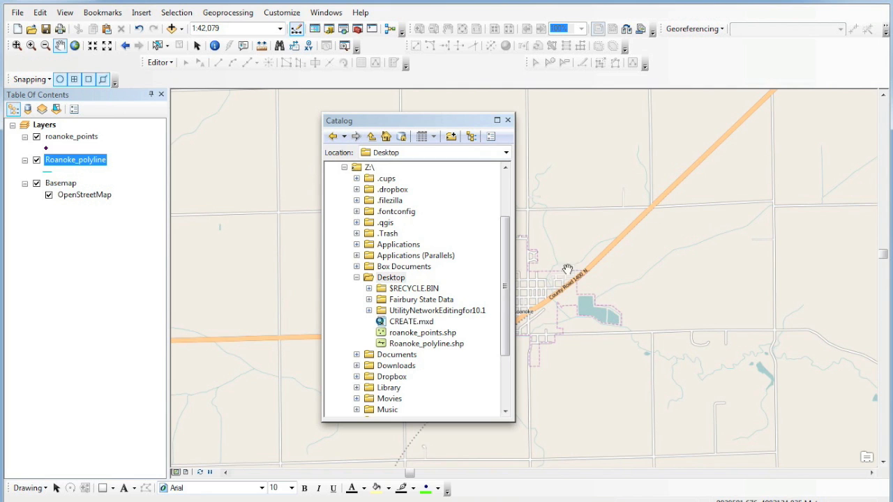
click(456, 346)
right_click(456, 347)
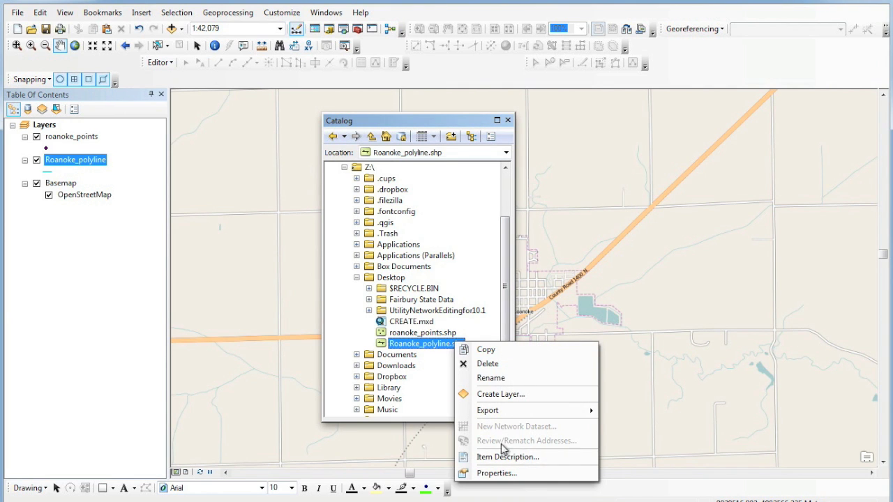
- In Roanoke_polyline's properties, add Text fields Type and color
click(507, 475)
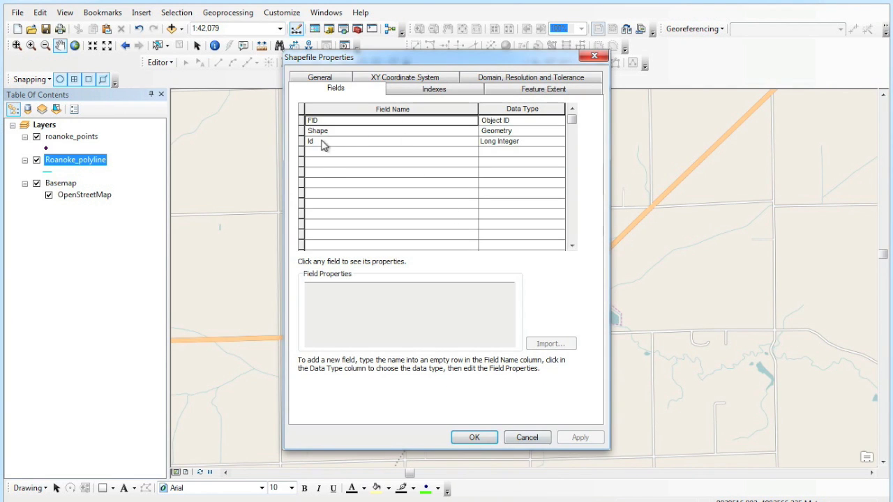
click(319, 153)
text(Type)
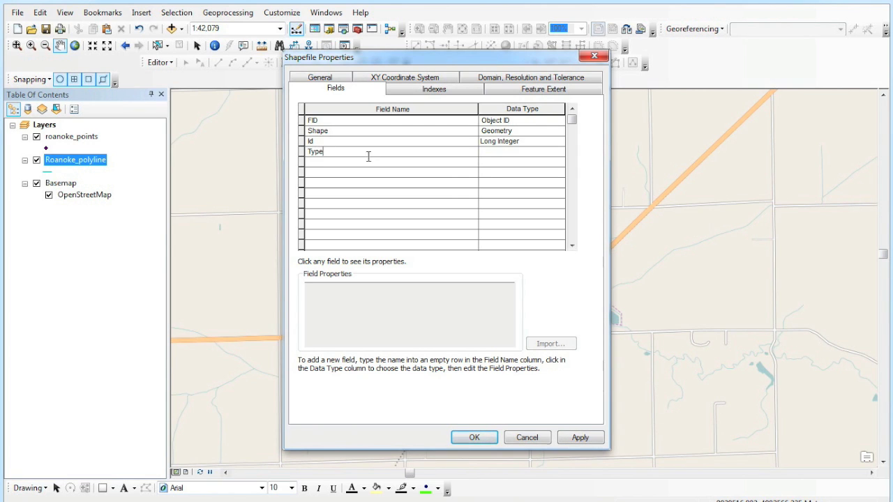
click(501, 153)
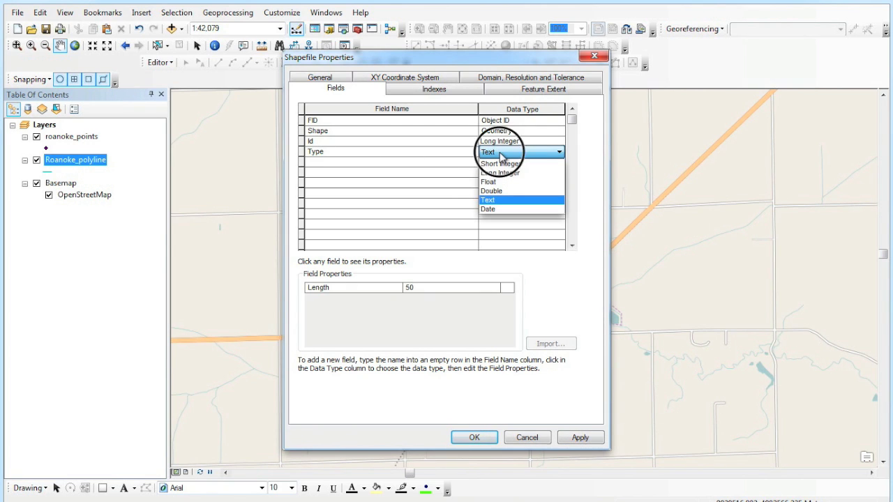
click(500, 157)
click(343, 166)
text(color)
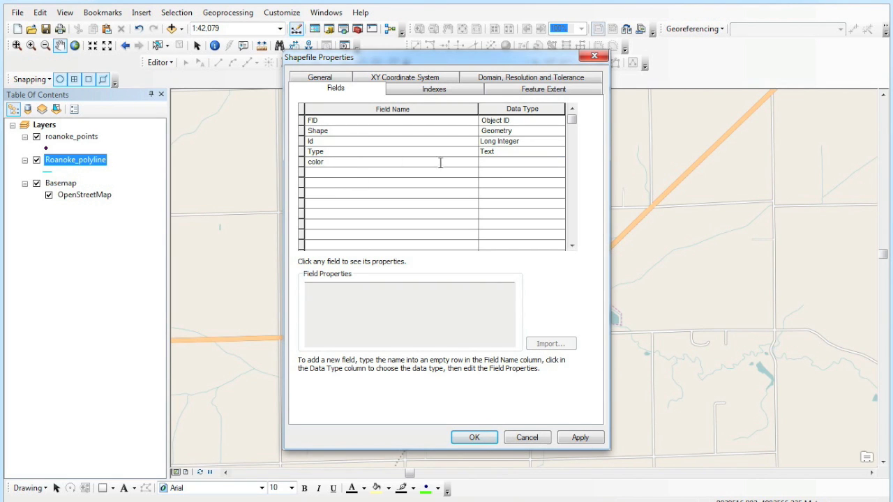
click(495, 173)
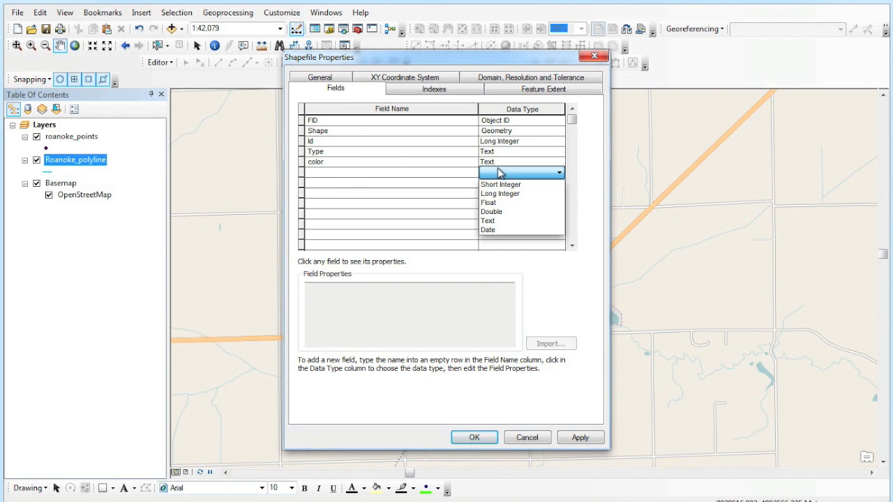
click(499, 173)
- Add a use field as Short Integer and save the properties
click(317, 179)
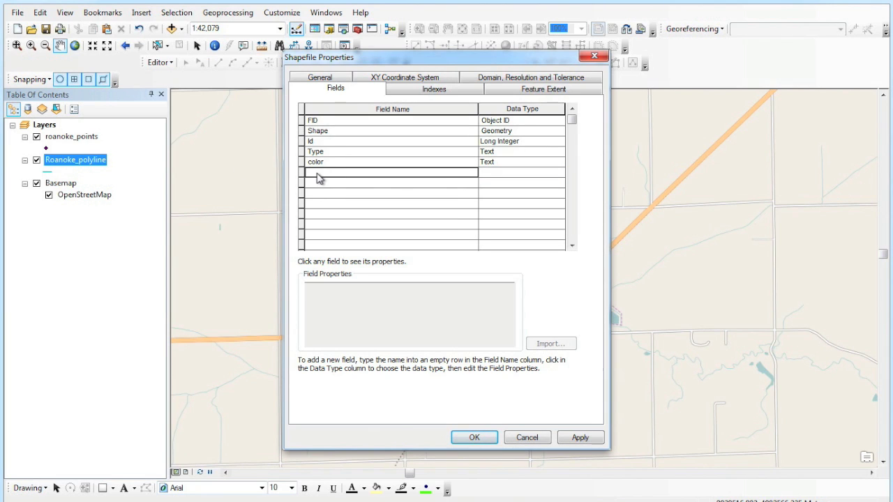
text(use)
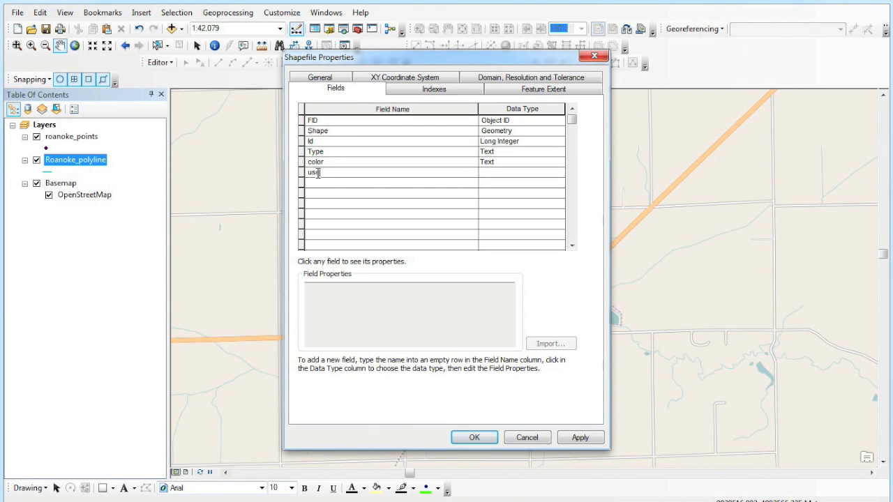
click(491, 178)
click(491, 174)
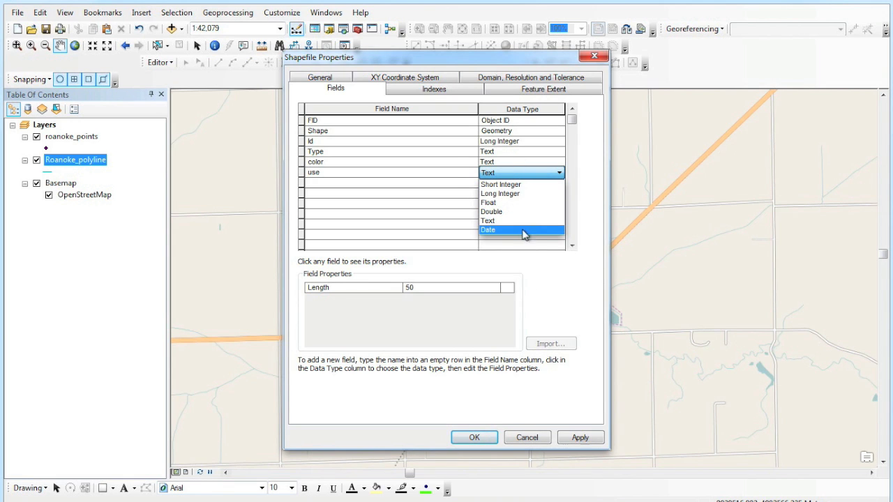
click(511, 186)
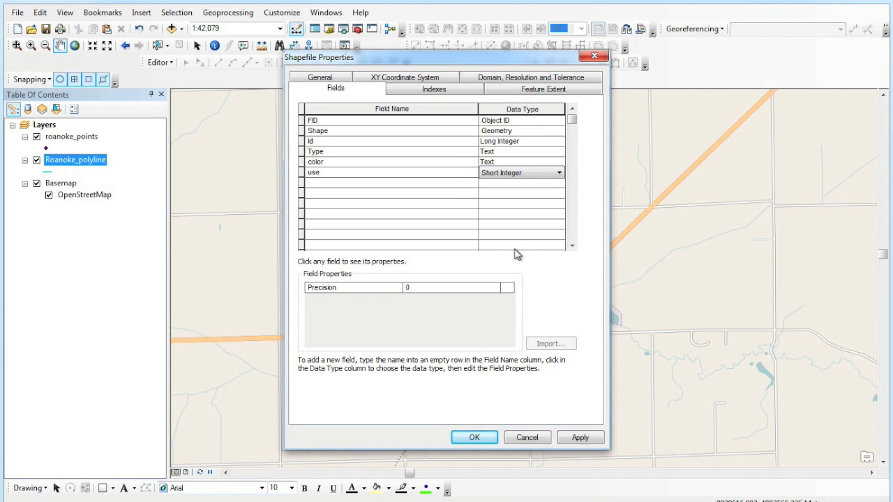
click(474, 438)
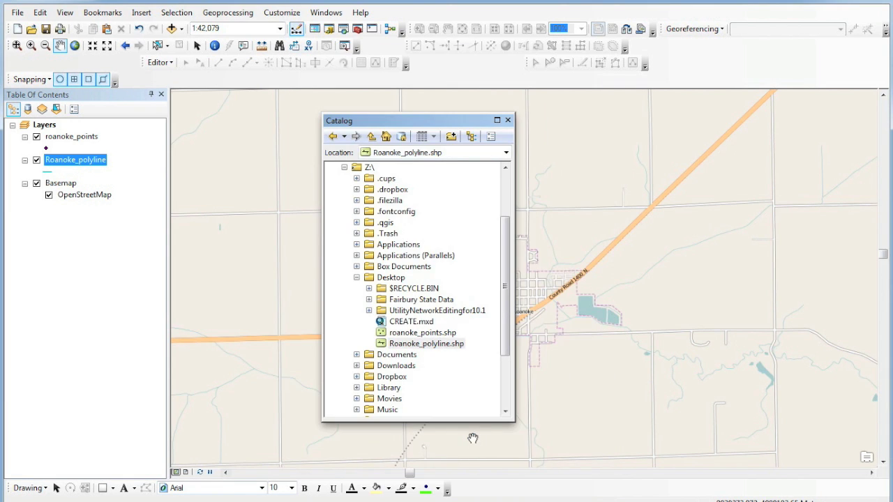
- Close the Catalog window and nudge the map view around Roanoke slightly upward
click(508, 122)
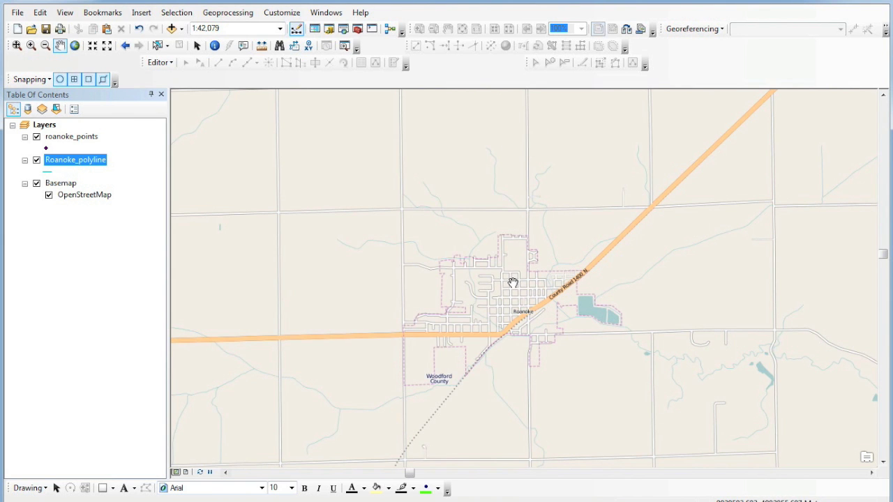
drag(512, 281, 506, 269)
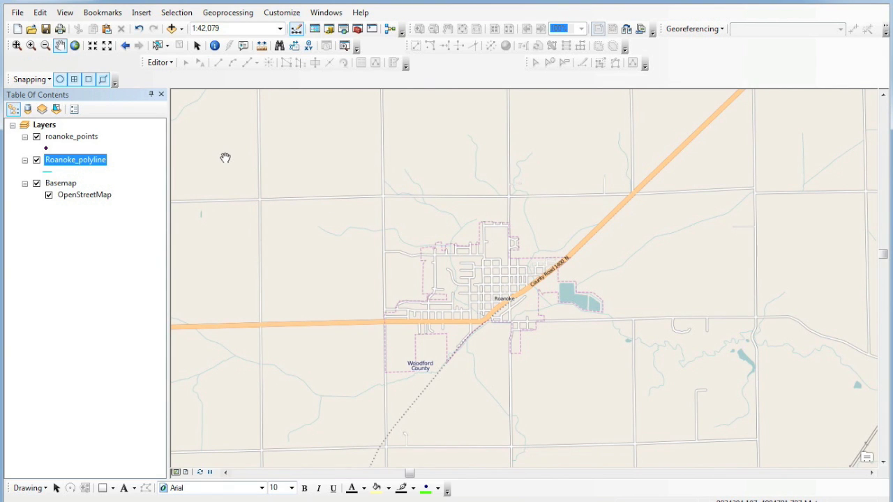